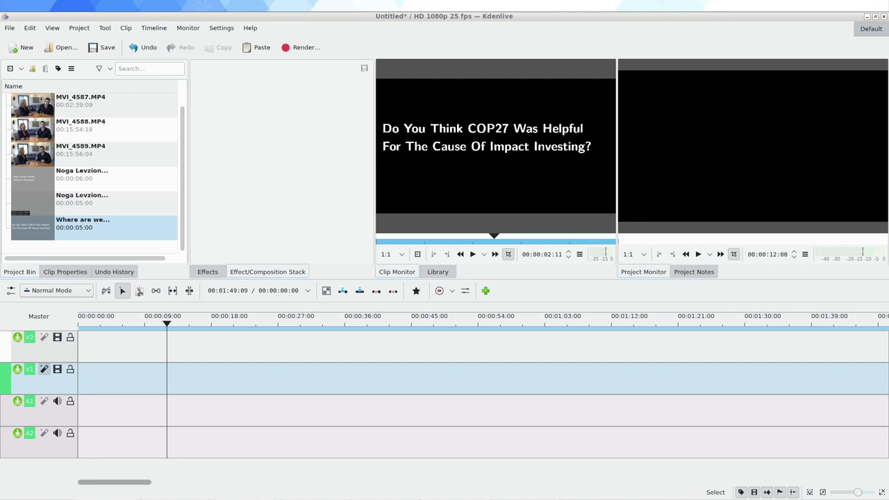
Compare MVI_4588.MP4 and MVI_4589.MP4 in the Clip Monitor, settling on MVI_4588.MP4.
{"action": "left_click", "coordinate": [67, 139]}
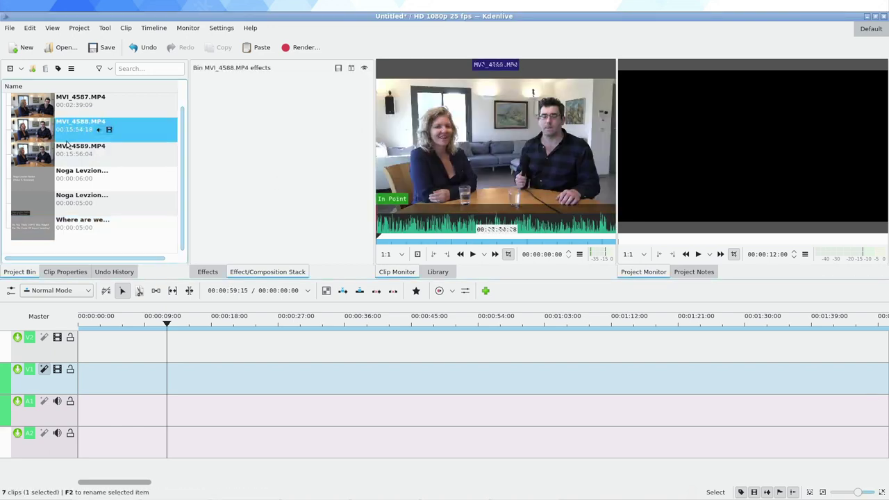
{"action": "left_click", "coordinate": [67, 146]}
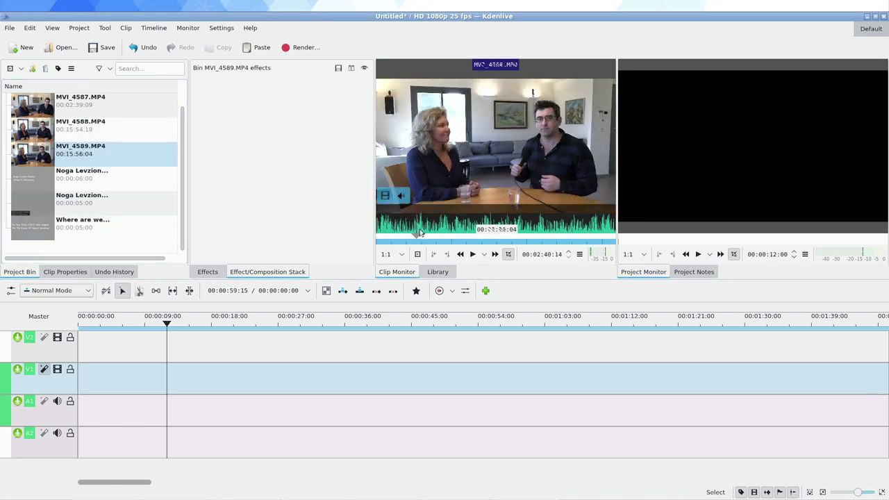
{"action": "mouse_move", "coordinate": [380, 233]}
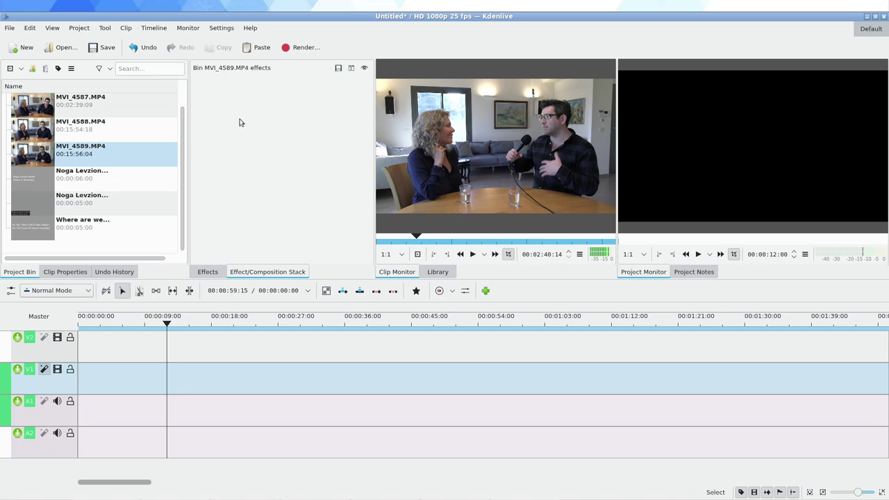
{"action": "left_click", "coordinate": [129, 130]}
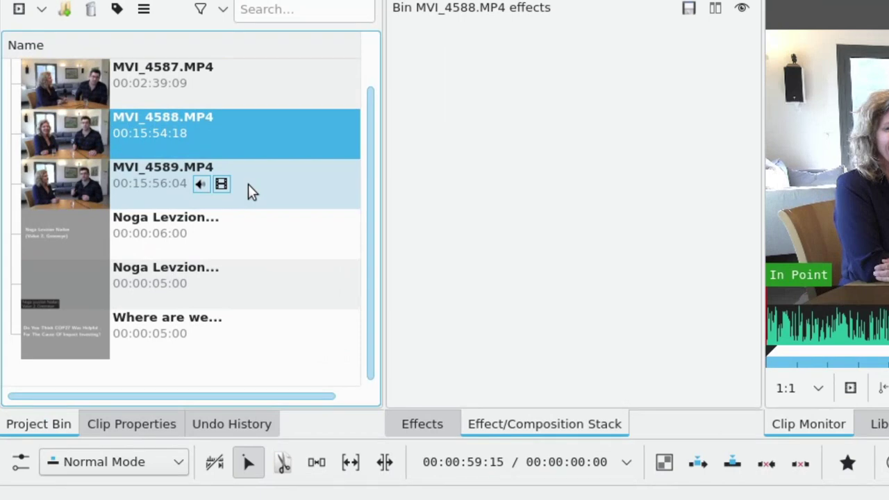
{"action": "left_click", "coordinate": [125, 157]}
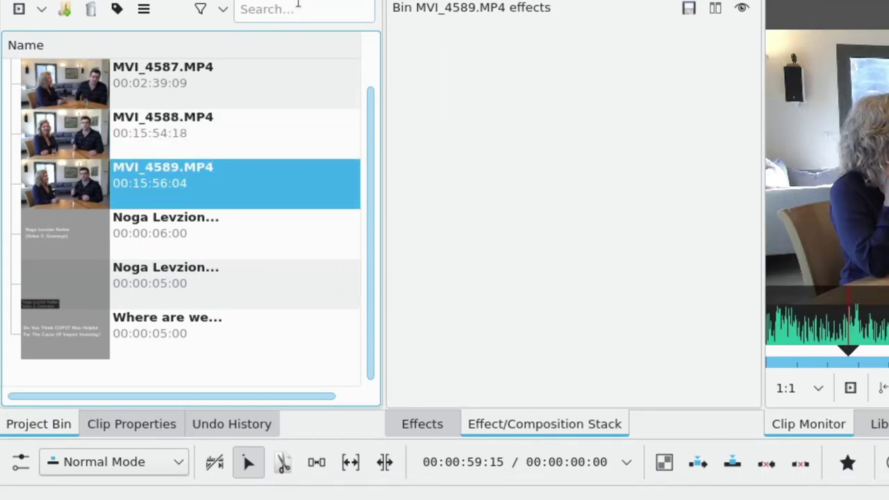
{"action": "left_click", "coordinate": [300, 129]}
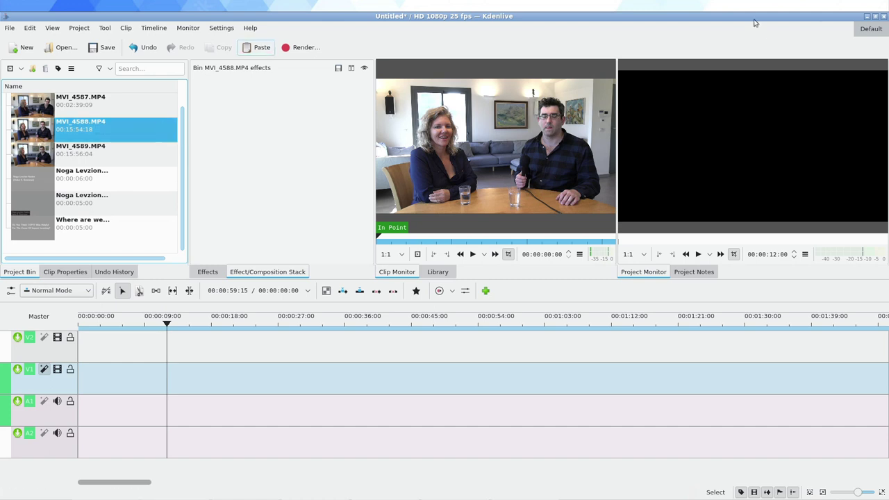
{"action": "key", "text": "alt+Tab"}
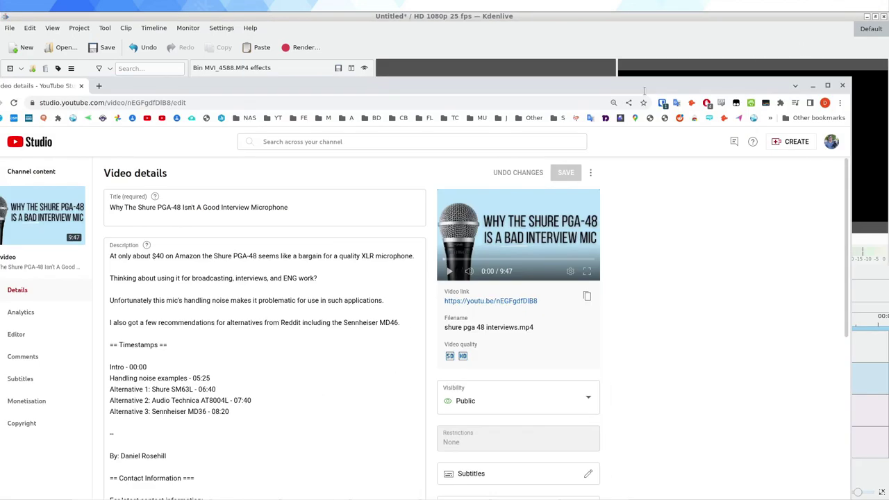
{"action": "left_click", "coordinate": [827, 85]}
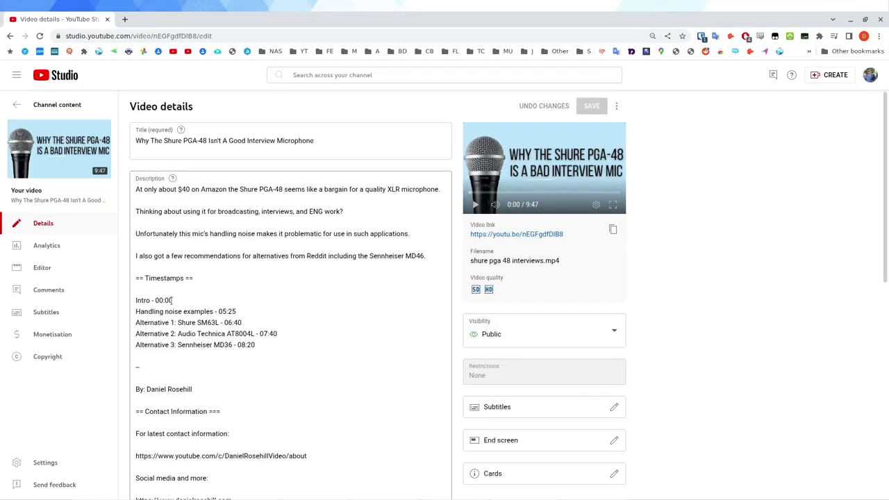
{"action": "scroll", "coordinate": [171, 300], "scroll_direction": "down", "scroll_amount": 2}
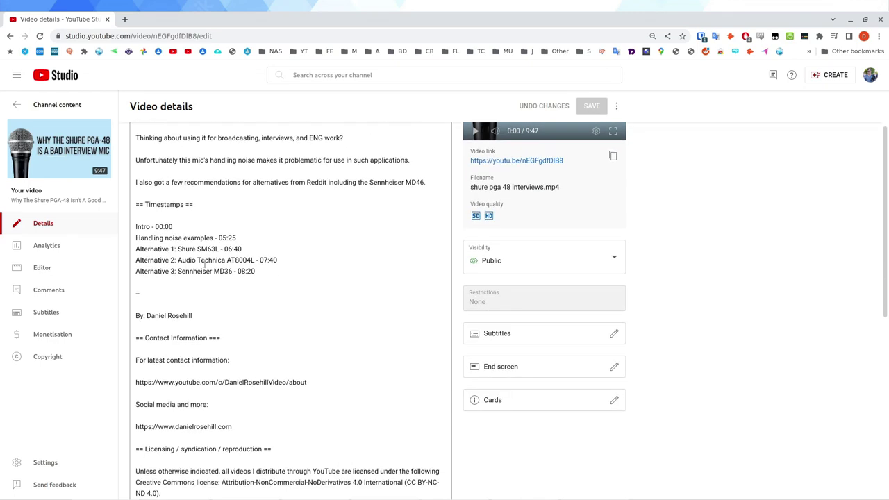
{"action": "scroll", "coordinate": [204, 263], "scroll_direction": "down", "scroll_amount": 1}
{"action": "left_click_drag", "start_coordinate": [219, 214], "coordinate": [237, 213]}
{"action": "left_click", "coordinate": [238, 213]}
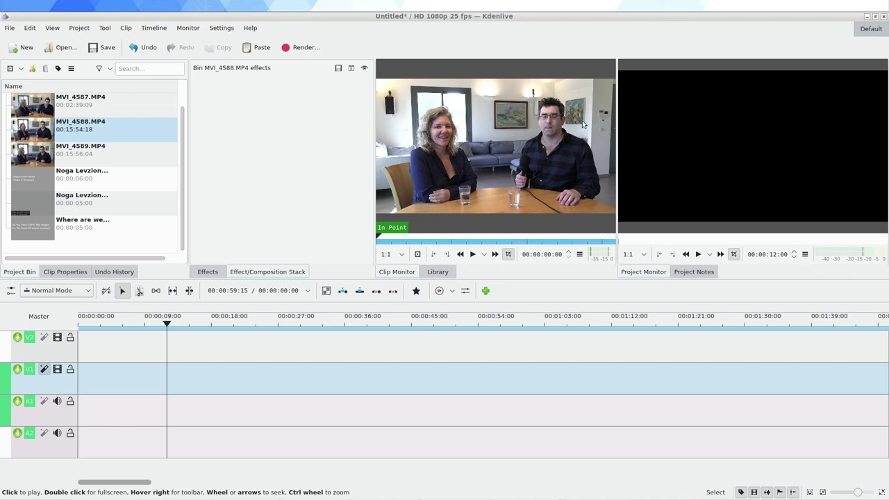
Place MVI_4588.MP4 on the V1/A1 tracks at 00:00:00 and scrub into the interview.
{"action": "mouse_move", "coordinate": [77, 139]}
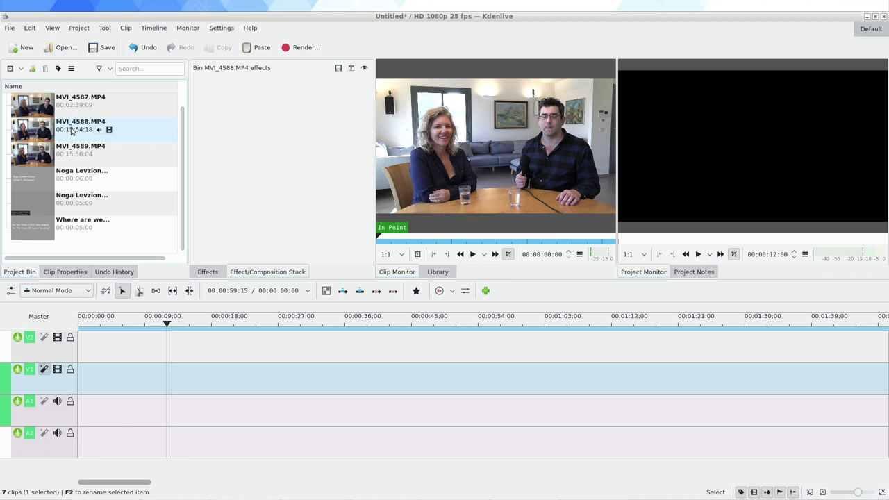
{"action": "left_click_drag", "start_coordinate": [75, 132], "coordinate": [55, 386]}
{"action": "left_click", "coordinate": [106, 325]}
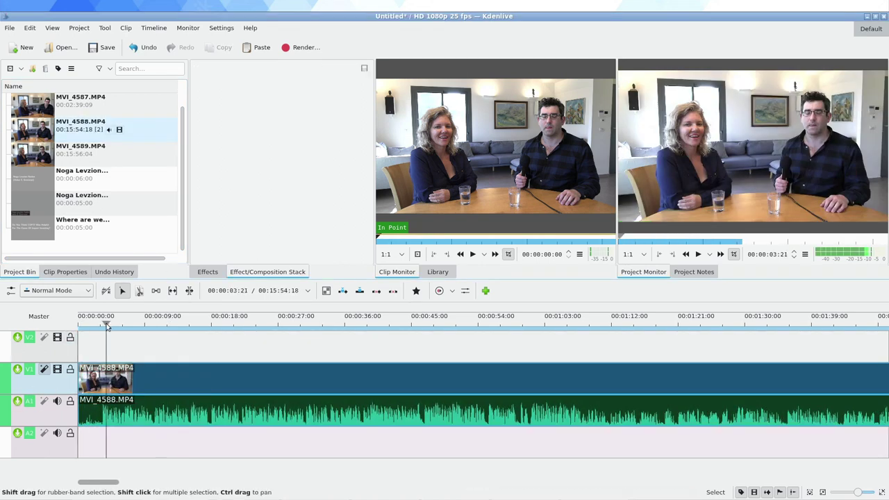
{"action": "left_click_drag", "start_coordinate": [106, 325], "coordinate": [248, 330]}
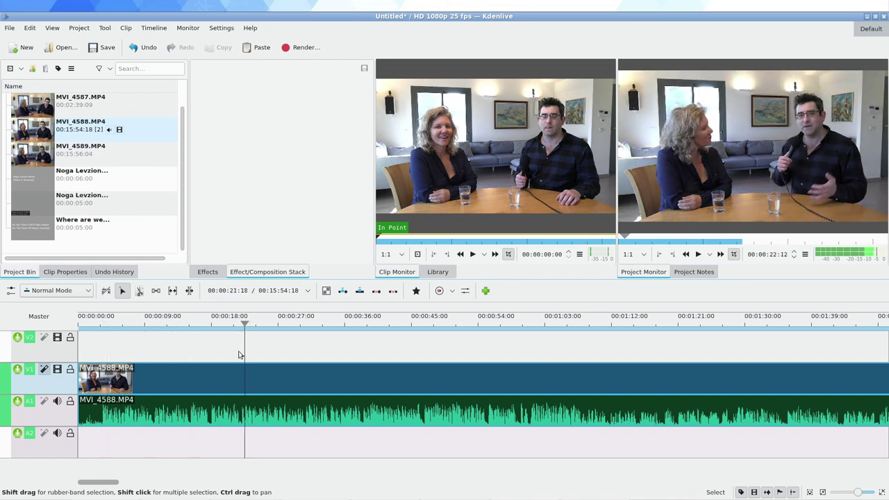
Find the one-minute point by playback and split the clip at 00:01:01.
{"action": "scroll", "coordinate": [238, 355], "scroll_direction": "down", "scroll_amount": 2, "text": "ctrl"}
{"action": "left_click", "coordinate": [269, 325]}
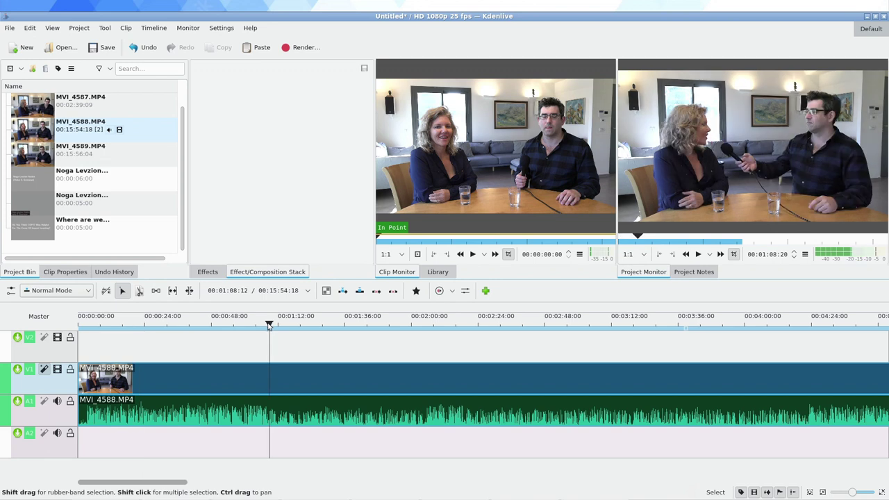
{"action": "left_click", "coordinate": [243, 327]}
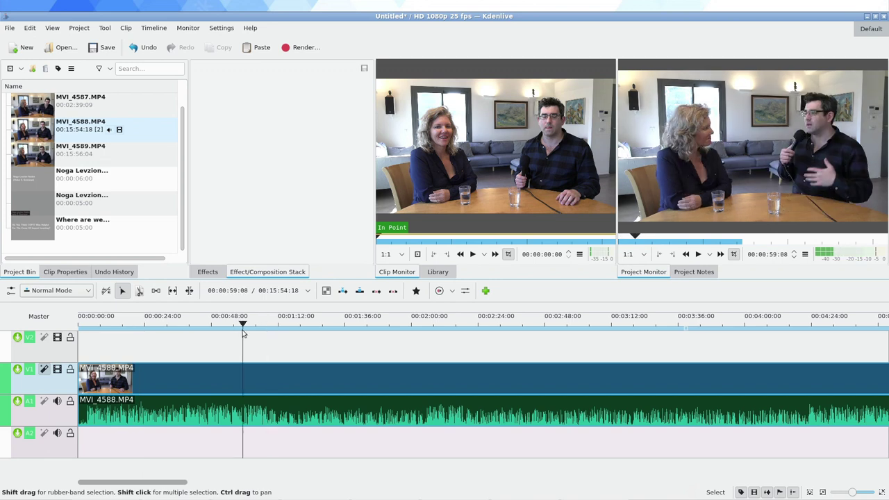
{"action": "scroll", "coordinate": [233, 373], "scroll_direction": "up", "scroll_amount": 1, "text": "ctrl"}
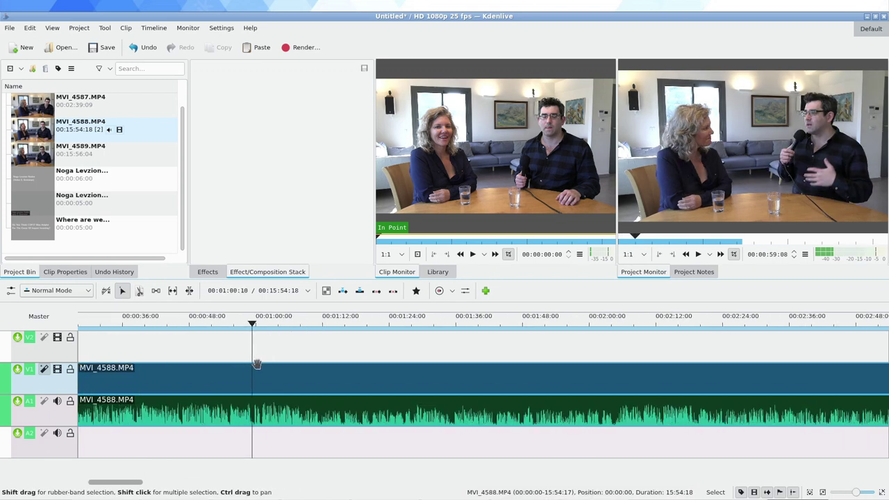
{"action": "key", "text": "space"}
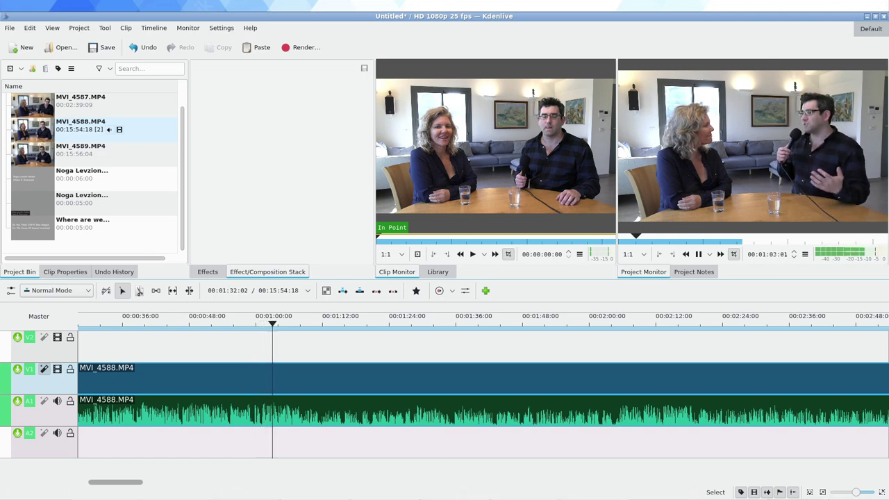
{"action": "left_click", "coordinate": [260, 329]}
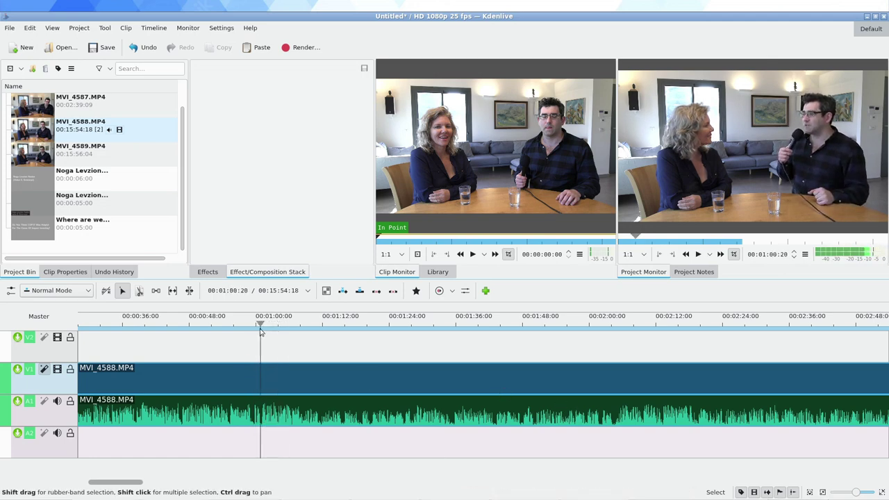
{"action": "scroll", "coordinate": [260, 330], "scroll_direction": "up", "scroll_amount": 2, "text": "ctrl"}
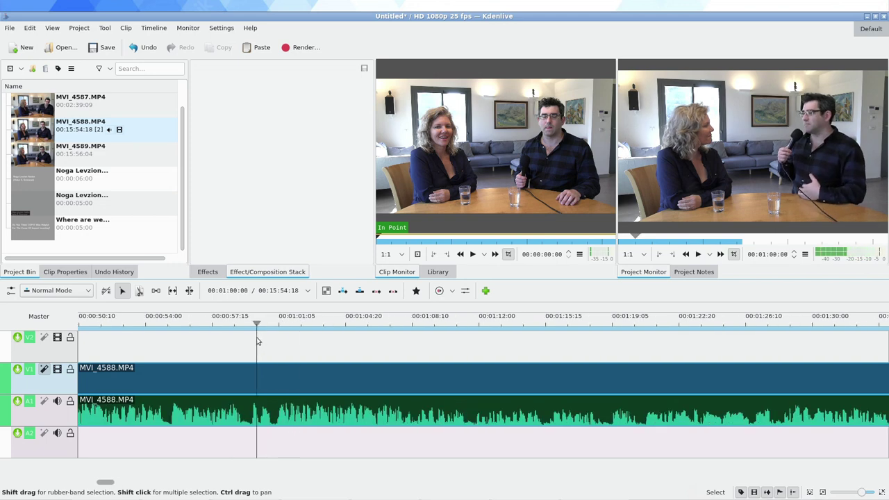
{"action": "key", "text": "space"}
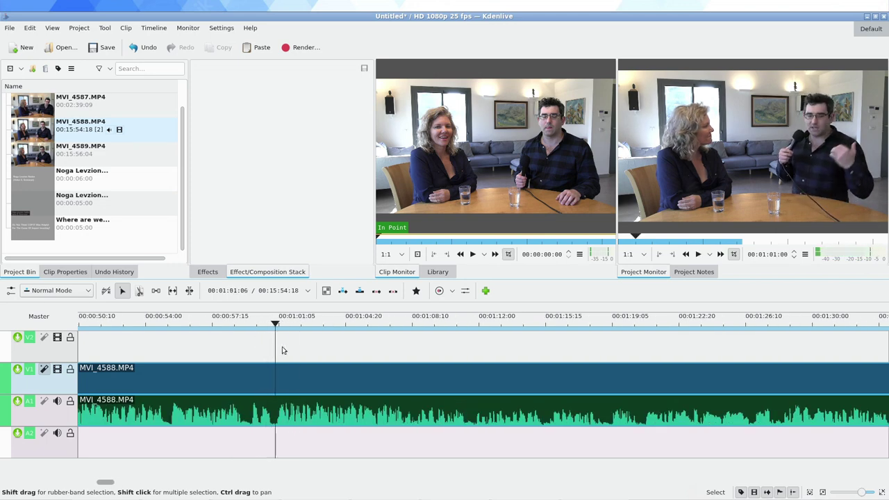
{"action": "left_click", "coordinate": [297, 387]}
{"action": "key", "text": "shift+r"}
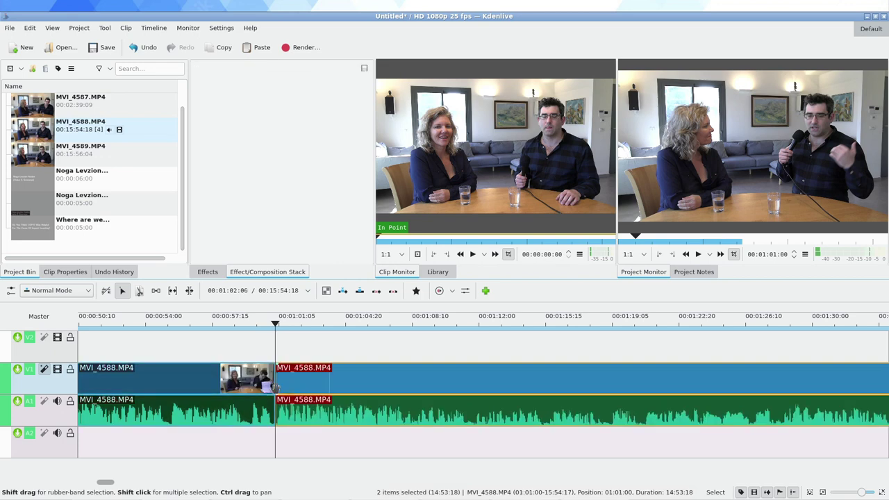
Delete the opening minute and remove the gap so the 14:53:18 clip starts at zero.
{"action": "left_click", "coordinate": [243, 383]}
{"action": "key", "text": "Delete"}
{"action": "left_click_drag", "start_coordinate": [243, 383], "coordinate": [2, 373]}
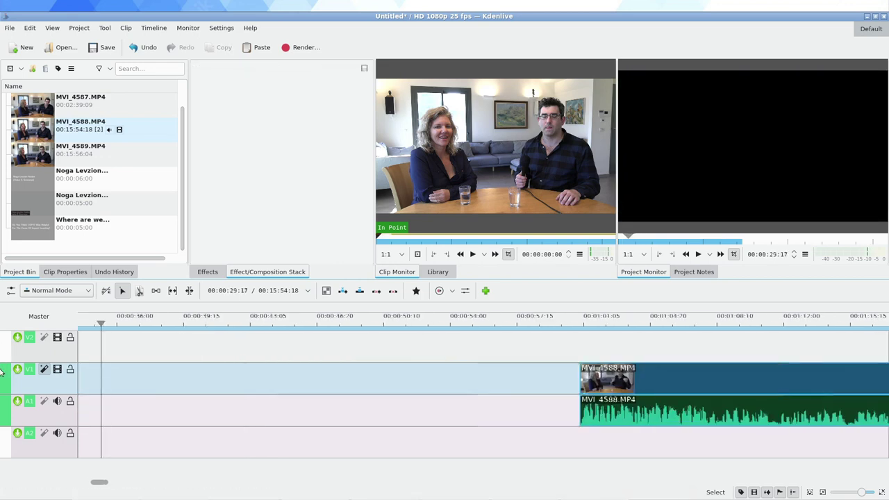
{"action": "scroll", "coordinate": [182, 359], "scroll_direction": "down", "scroll_amount": 3}
{"action": "key", "text": "Home"}
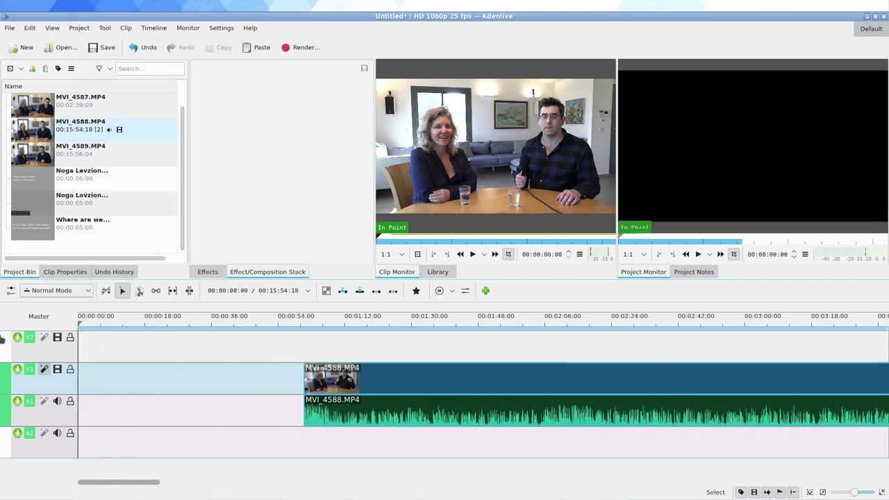
{"action": "right_click", "coordinate": [139, 373]}
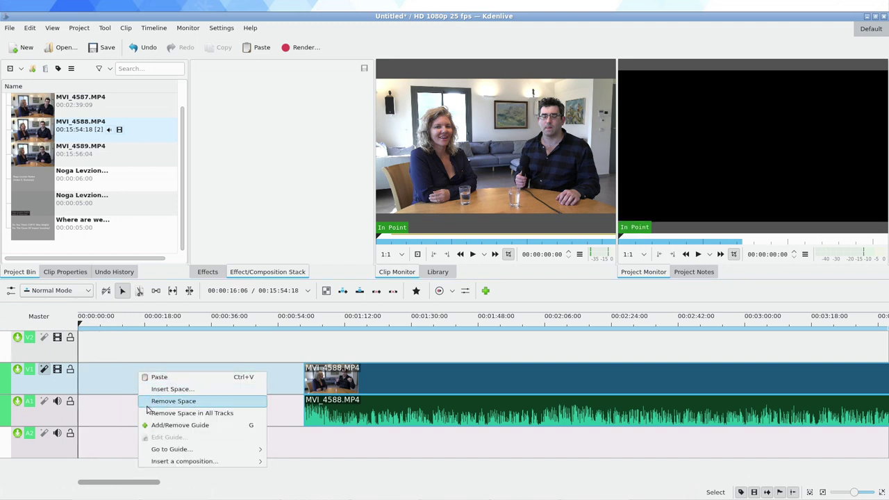
{"action": "left_click", "coordinate": [147, 404]}
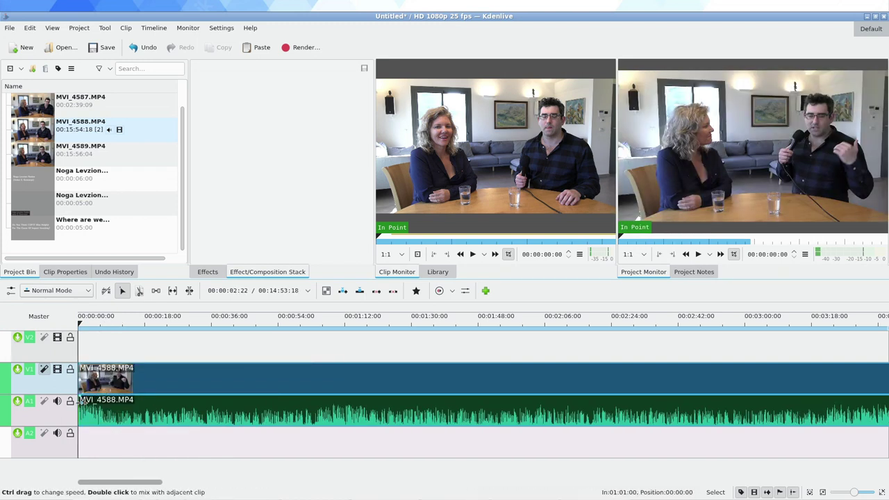
Add a 00:00:03:16 fade-in to the start of both the video and audio clips.
{"action": "left_click", "coordinate": [81, 369]}
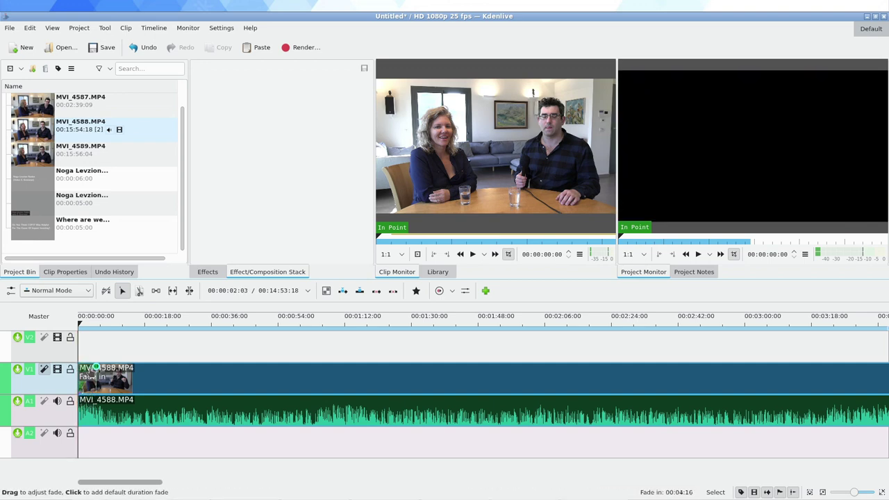
{"action": "left_click", "coordinate": [82, 400]}
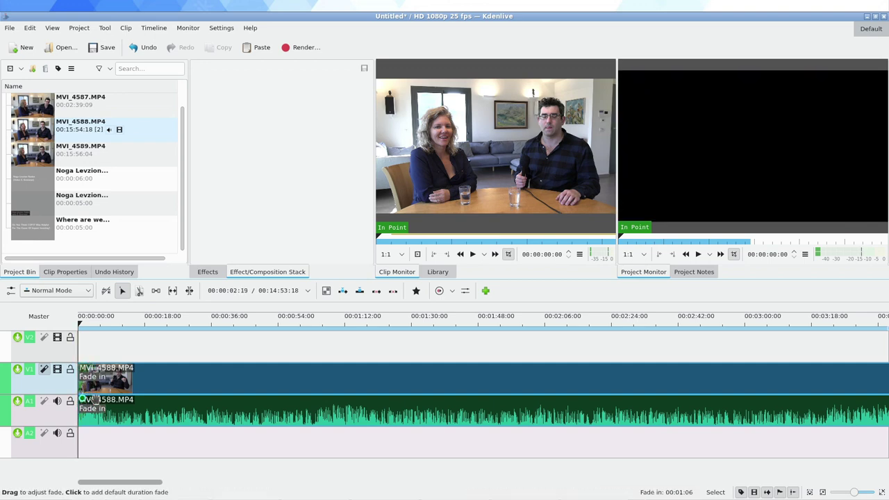
{"action": "left_click", "coordinate": [334, 321]}
Play and scrub the interview to stop the playhead at the 3:21:19 cut point.
{"action": "key", "text": "space"}
{"action": "scroll", "coordinate": [296, 361], "scroll_direction": "down", "scroll_amount": 1}
{"action": "left_click", "coordinate": [401, 327]}
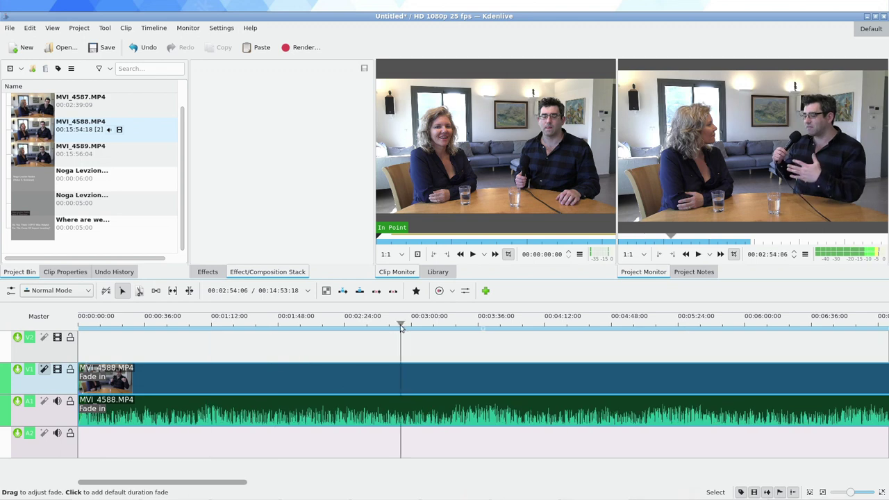
{"action": "left_click", "coordinate": [452, 324]}
{"action": "left_click_drag", "start_coordinate": [505, 324], "coordinate": [443, 341]}
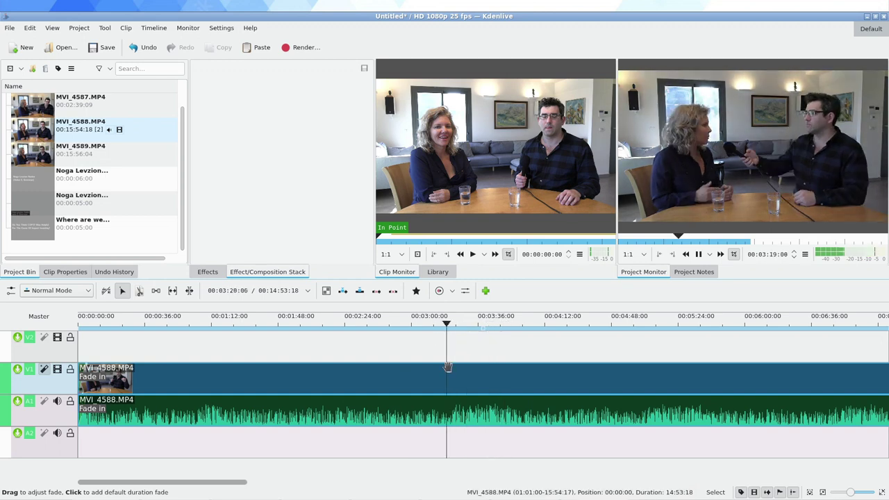
{"action": "key", "text": "space"}
{"action": "scroll", "coordinate": [447, 367], "scroll_direction": "up", "scroll_amount": 1, "text": "ctrl"}
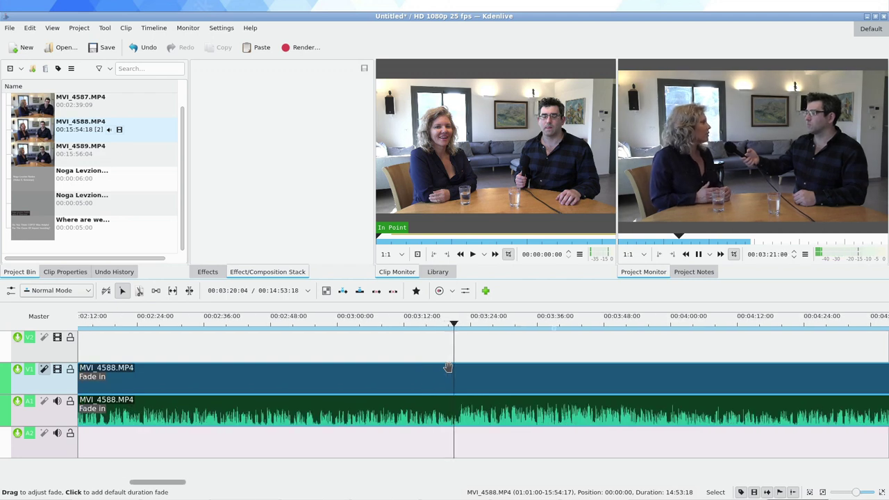
{"action": "key", "text": "space"}
Split the clip at 3:21:19 and give the first part fade-outs on audio and video.
{"action": "left_click", "coordinate": [480, 371]}
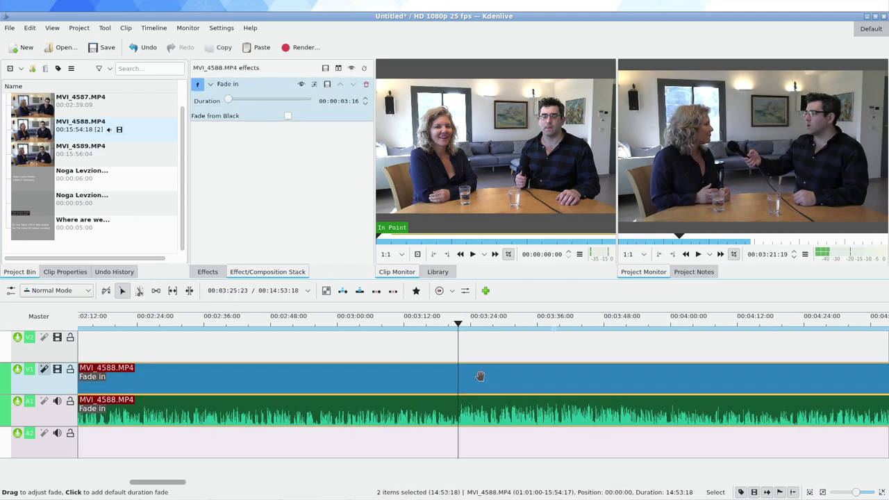
{"action": "key", "text": "shift+r"}
{"action": "left_click", "coordinate": [454, 401]}
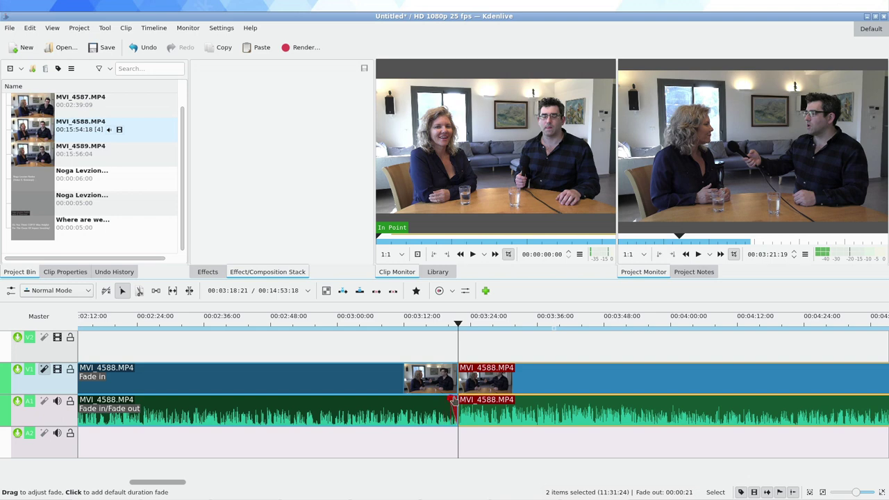
{"action": "left_click", "coordinate": [454, 368]}
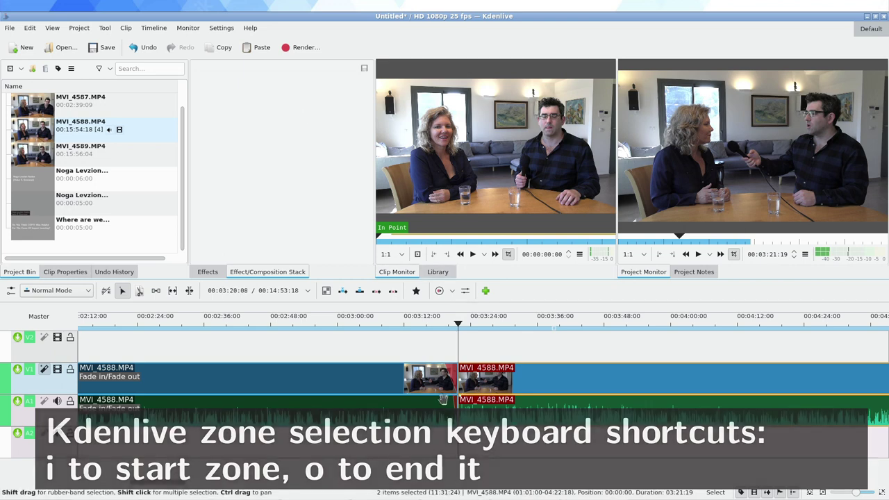
End the zone at the cut point and clear the finished earlier render from the queue.
{"action": "scroll", "coordinate": [464, 394], "scroll_direction": "up", "scroll_amount": 1}
{"action": "scroll", "coordinate": [464, 394], "scroll_direction": "up", "scroll_amount": 1}
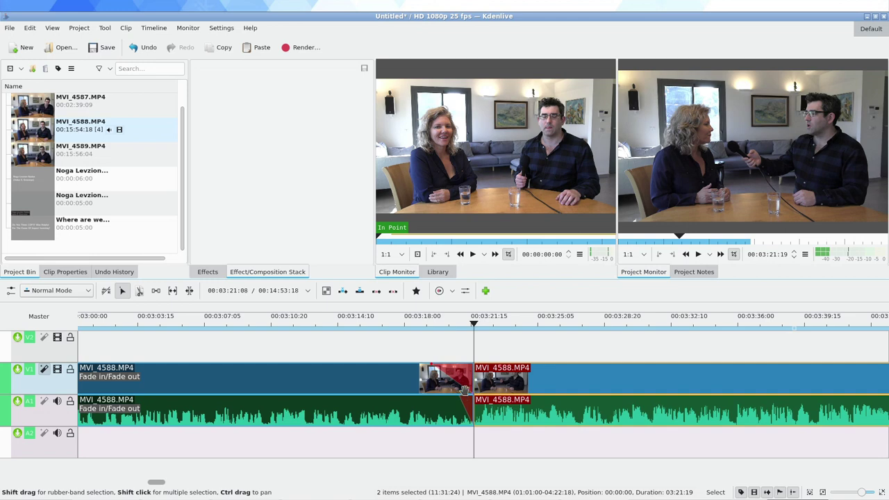
{"action": "key", "text": "o"}
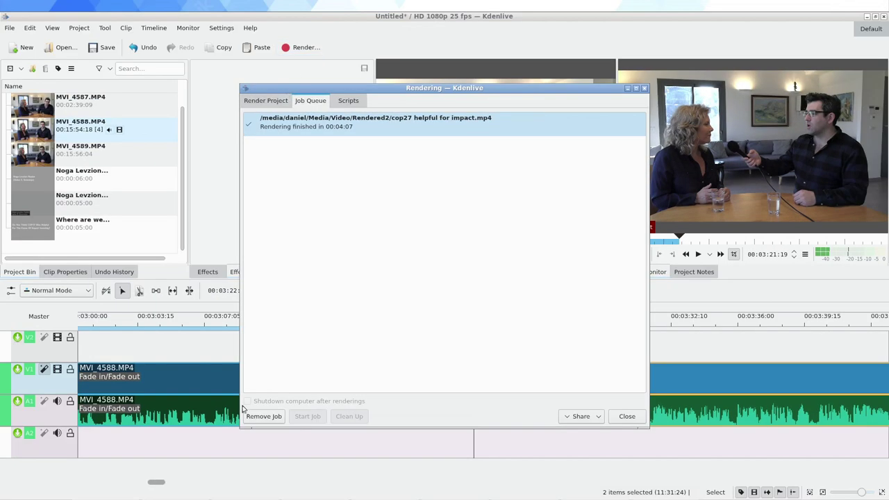
{"action": "left_click", "coordinate": [262, 416]}
Rename the render output file to testsegment.mp4.
{"action": "left_click", "coordinate": [280, 105]}
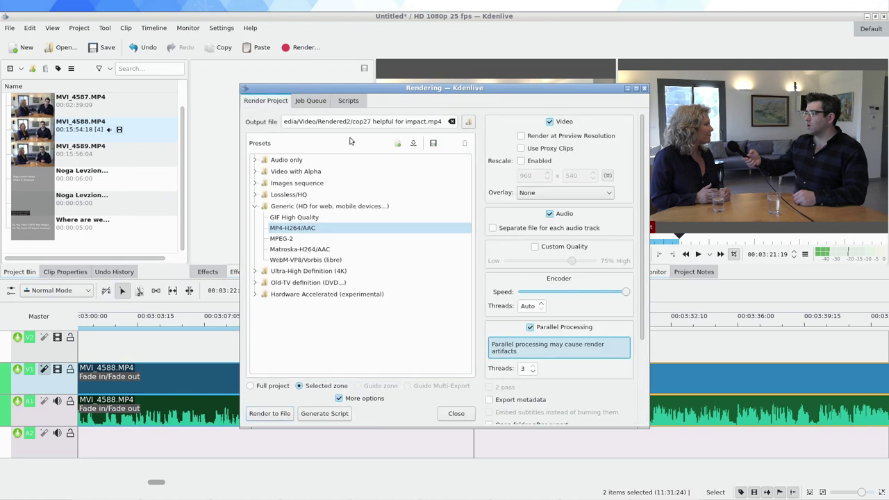
{"action": "left_click_drag", "start_coordinate": [355, 122], "coordinate": [425, 122]}
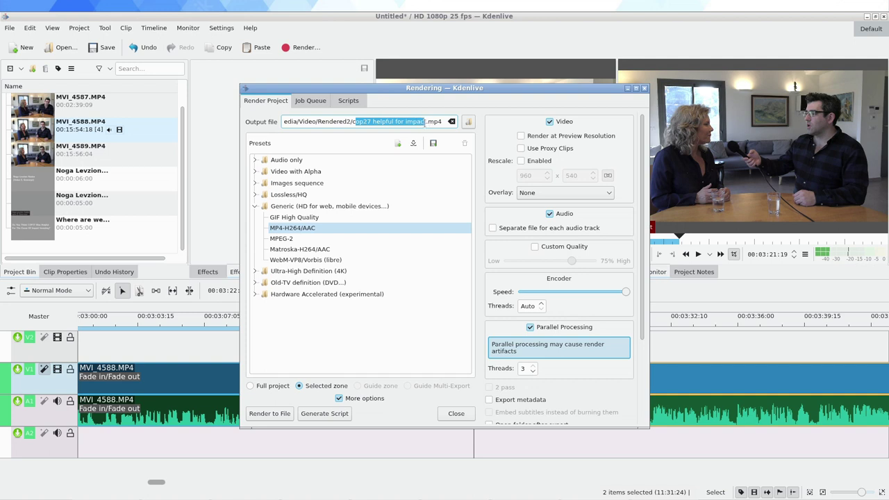
{"action": "type", "text": "testsegm"}
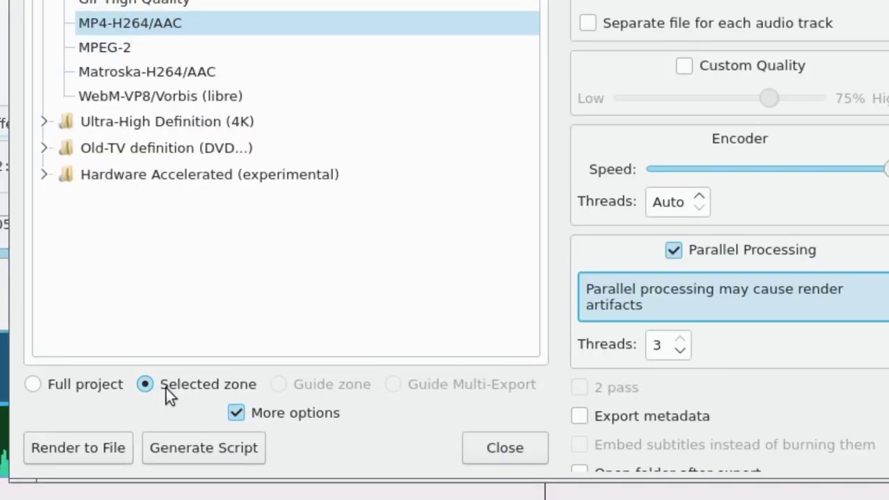
Render only the selected zone to file, then close the rendering window.
{"action": "left_click", "coordinate": [94, 388]}
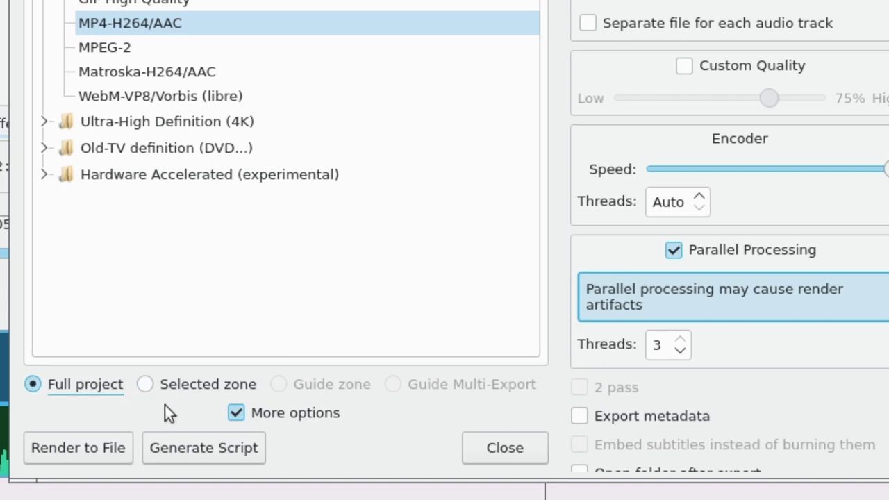
{"action": "left_click", "coordinate": [178, 389]}
{"action": "left_click", "coordinate": [83, 448]}
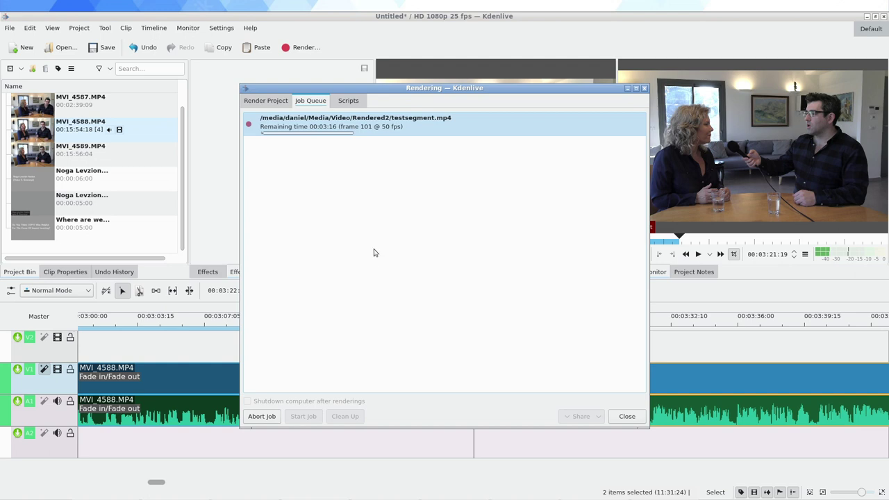
{"action": "left_click", "coordinate": [626, 416]}
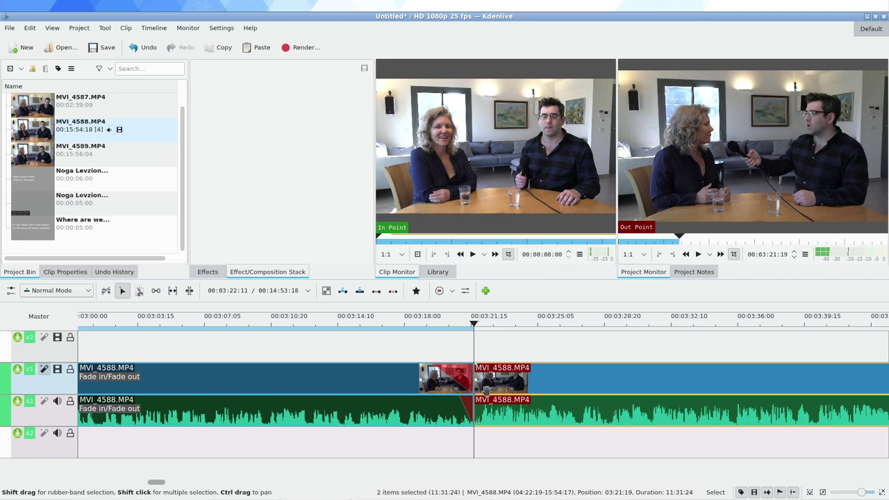
{"action": "left_click", "coordinate": [331, 381]}
Delete the rendered first part and remove the gap so the 00:11:31:24 remainder starts at zero.
{"action": "key", "text": "Delete"}
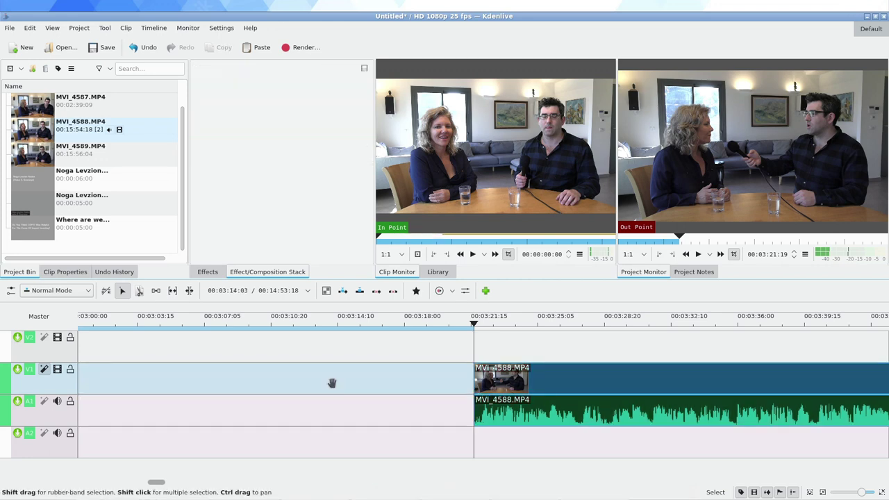
{"action": "right_click", "coordinate": [264, 394]}
{"action": "left_click", "coordinate": [309, 424]}
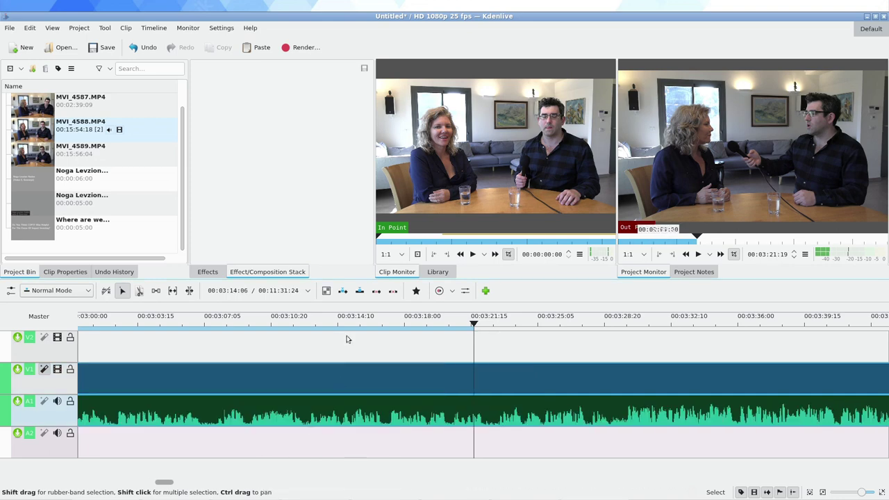
{"action": "scroll", "coordinate": [104, 379], "scroll_direction": "up", "scroll_amount": 10}
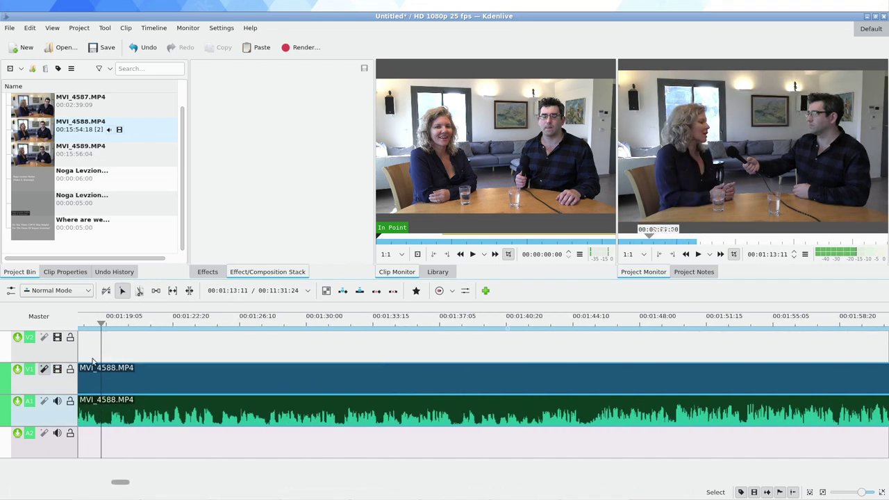
{"action": "scroll", "coordinate": [103, 380], "scroll_direction": "down", "scroll_amount": 1}
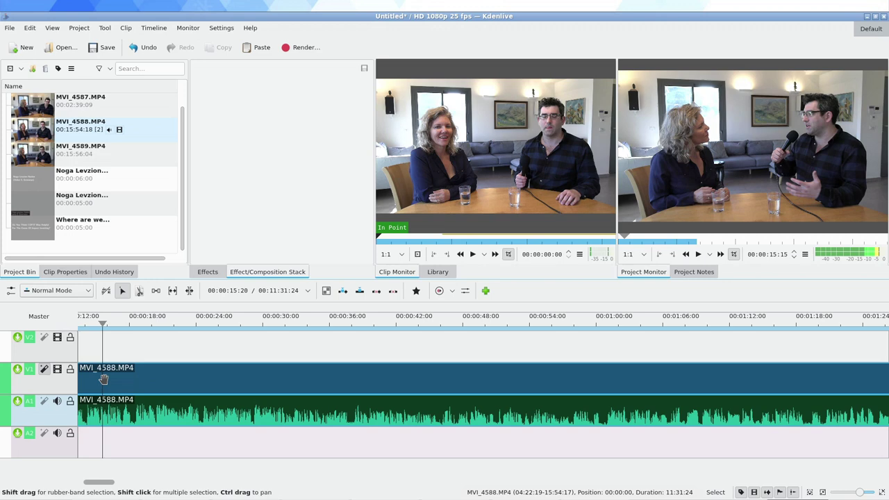